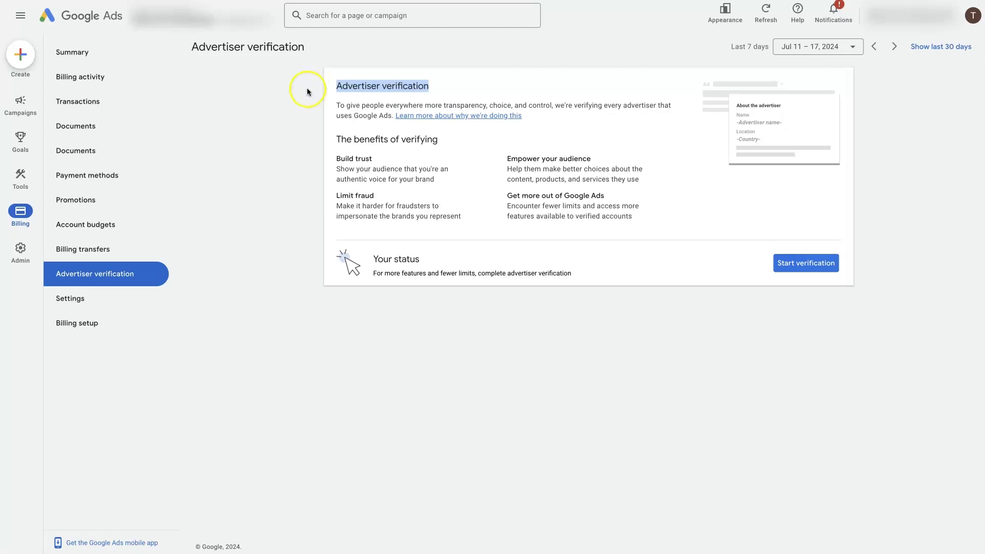
Highlight the Advertiser verification heading text, then clear the selection.
click(306, 90)
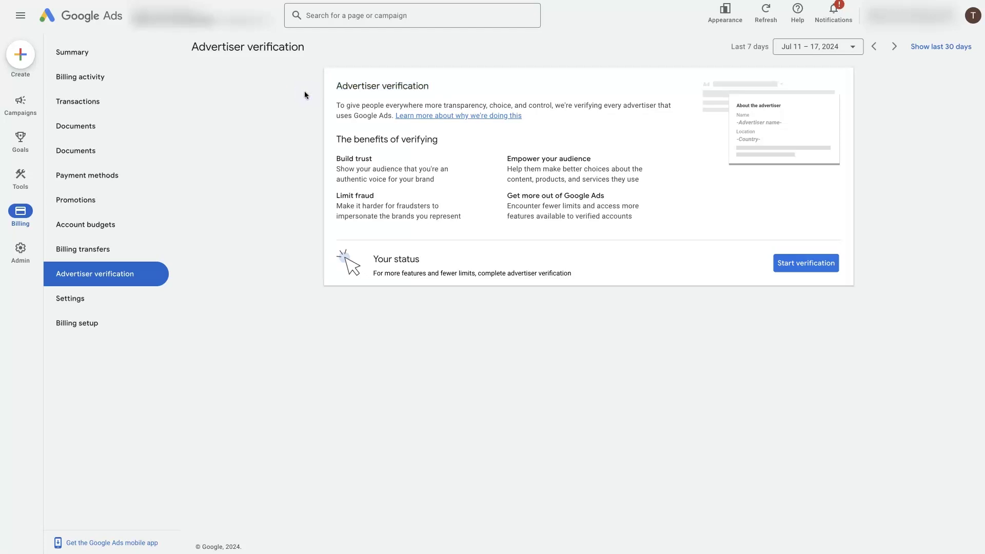
drag(434, 91, 434, 91)
drag(434, 88, 331, 71)
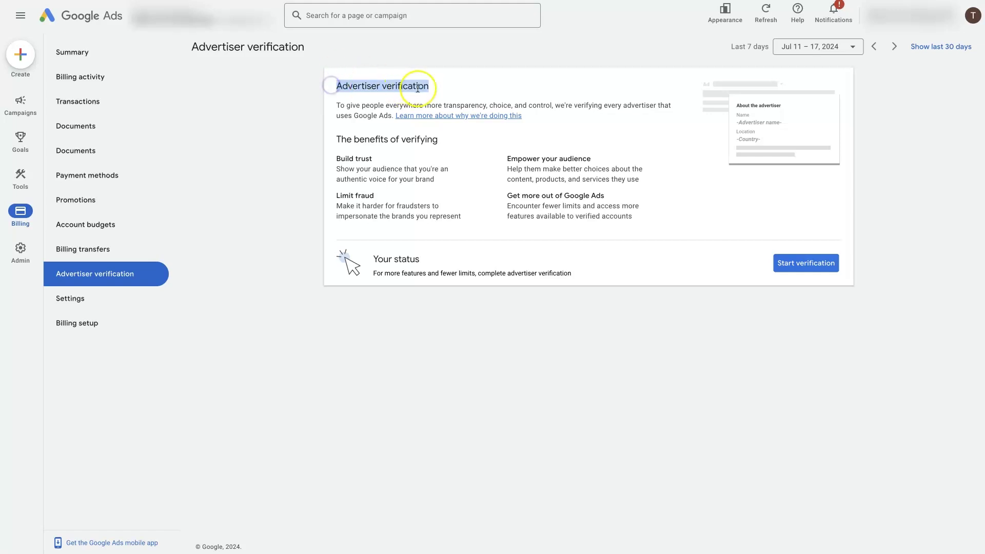
click(446, 86)
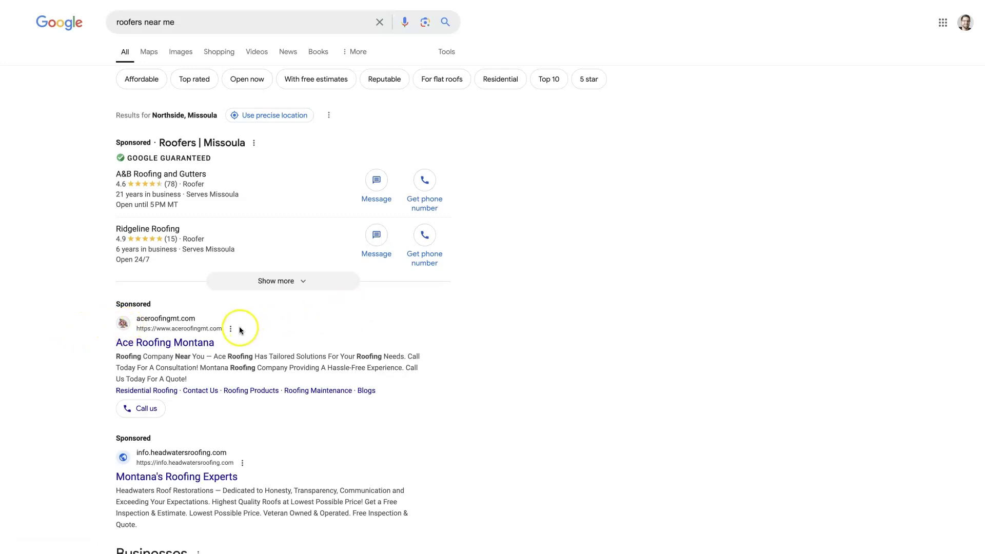
Show the Ace Roofing Montana ad's advertiser details and open its other ads in a new tab.
click(231, 330)
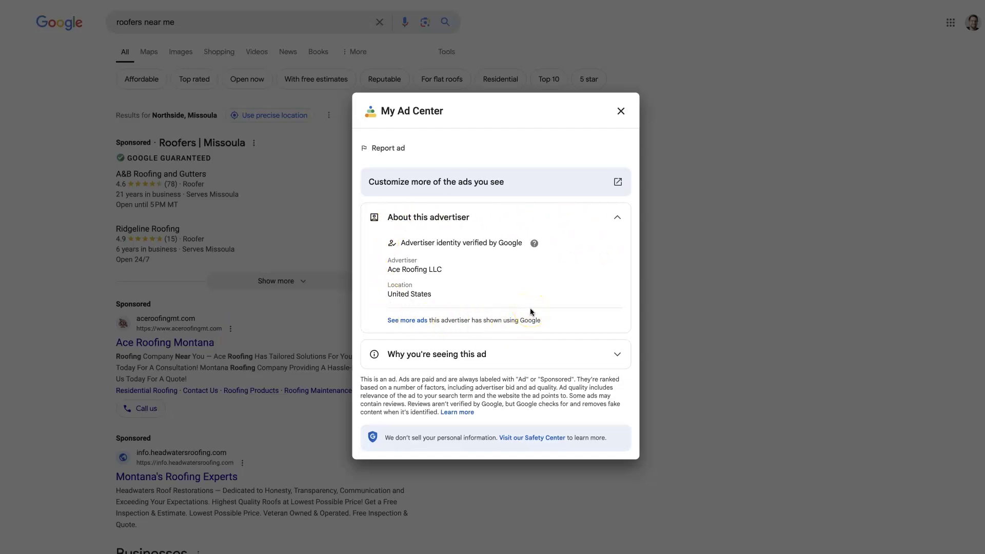
right_click(412, 323)
click(441, 322)
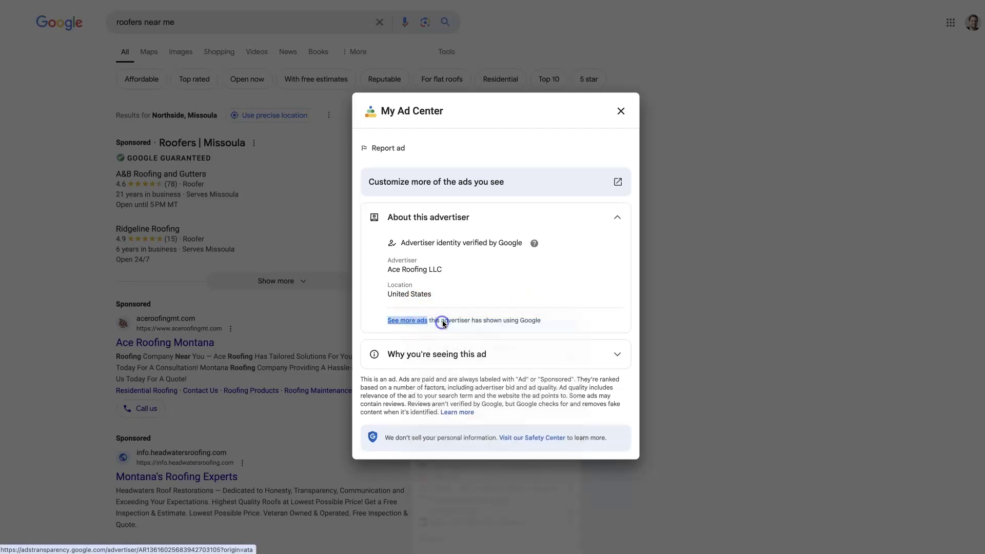
click(491, 311)
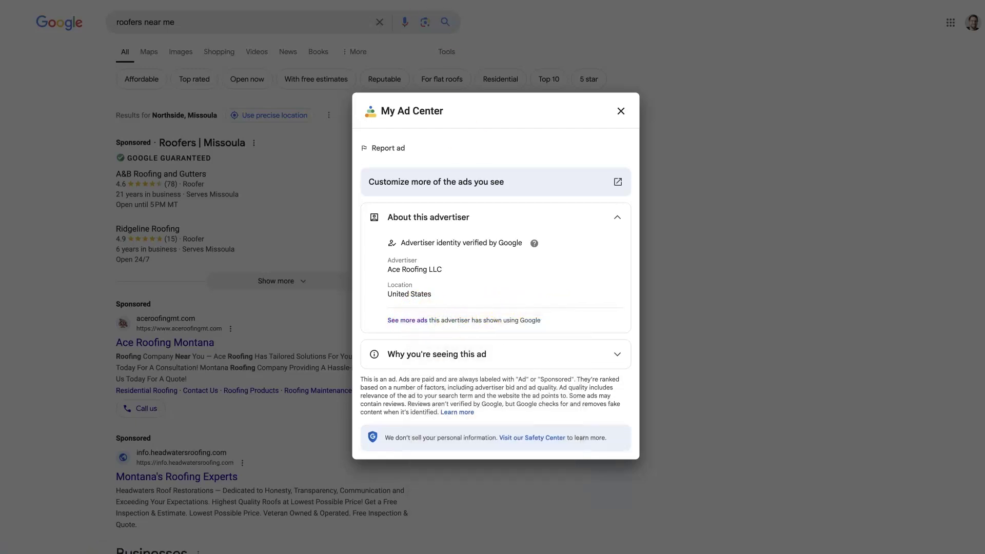
Review Ace Roofing LLC's 4 ads on its Ads Transparency Center page.
key(ctrl+Tab)
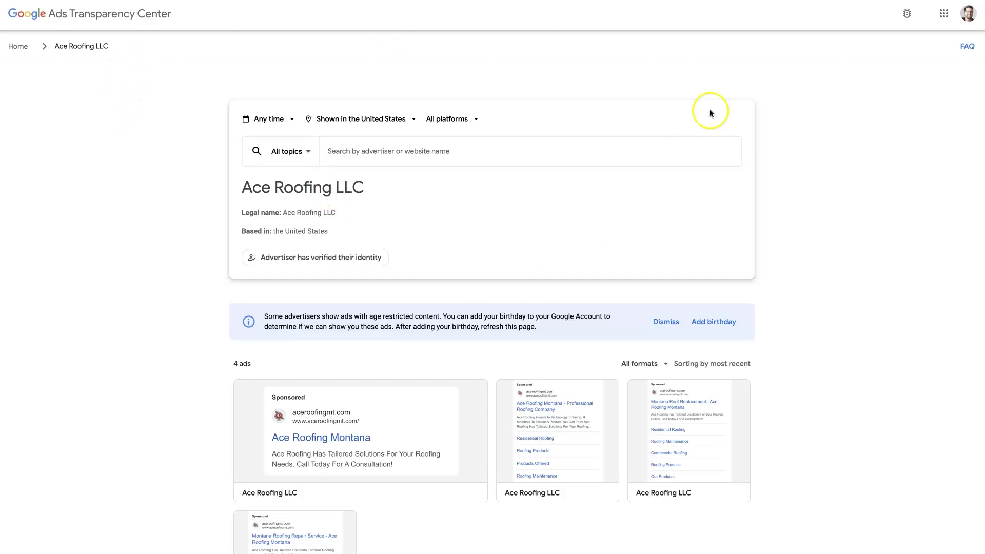
scroll(242, 319, down, 3)
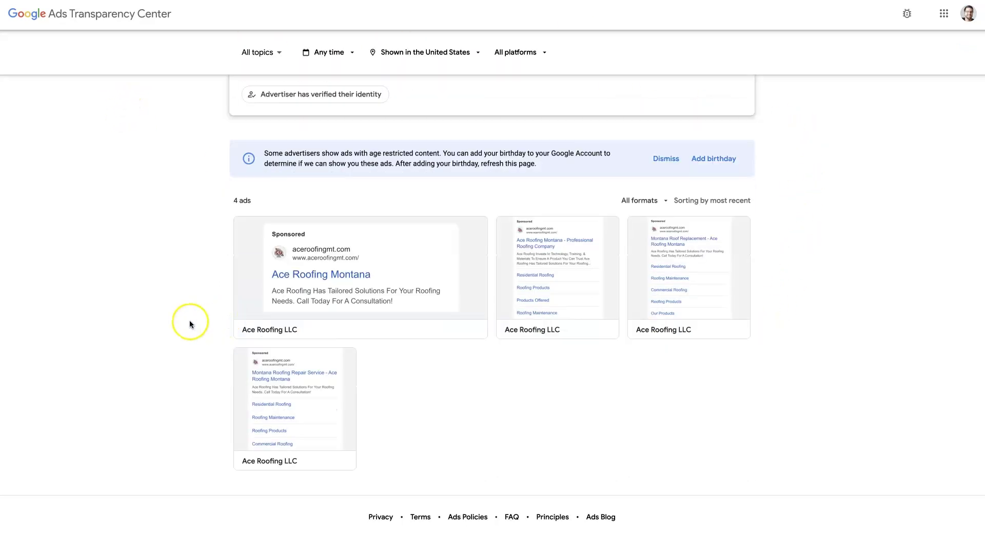
scroll(798, 319, up, 3)
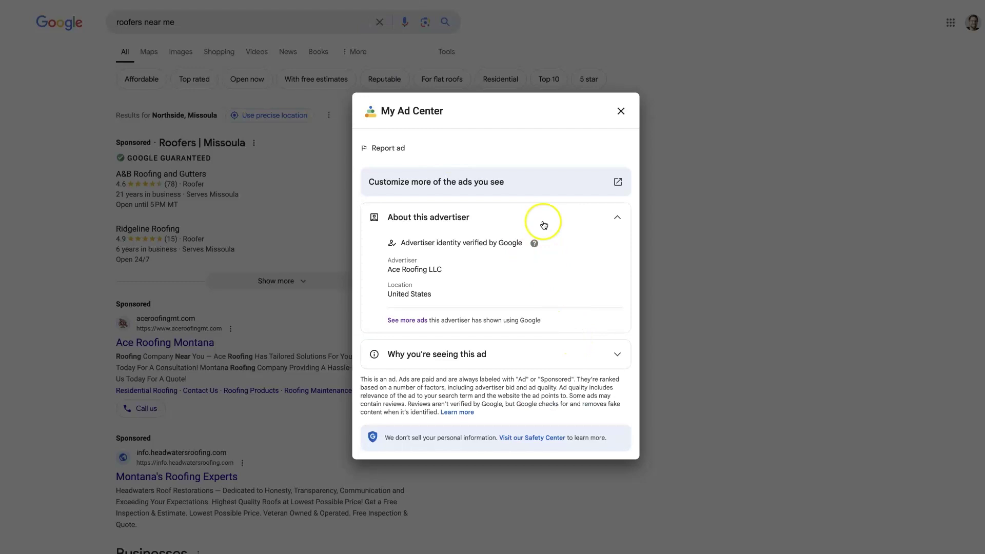
Close the My Ad Center details for the Ace Roofing Montana ad.
click(621, 111)
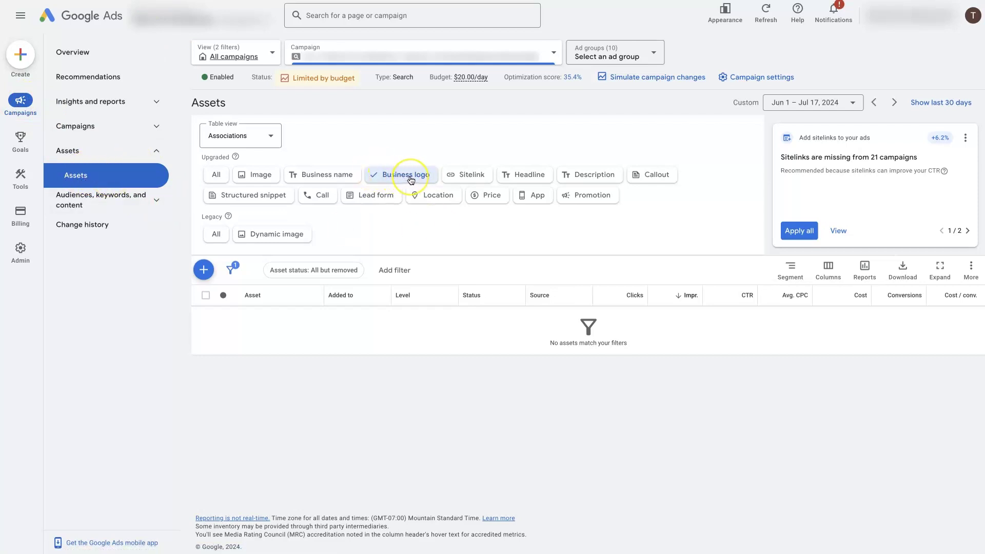
Add an asset, note that names and logos need advertiser verification, and show Business name and logo assets.
click(203, 269)
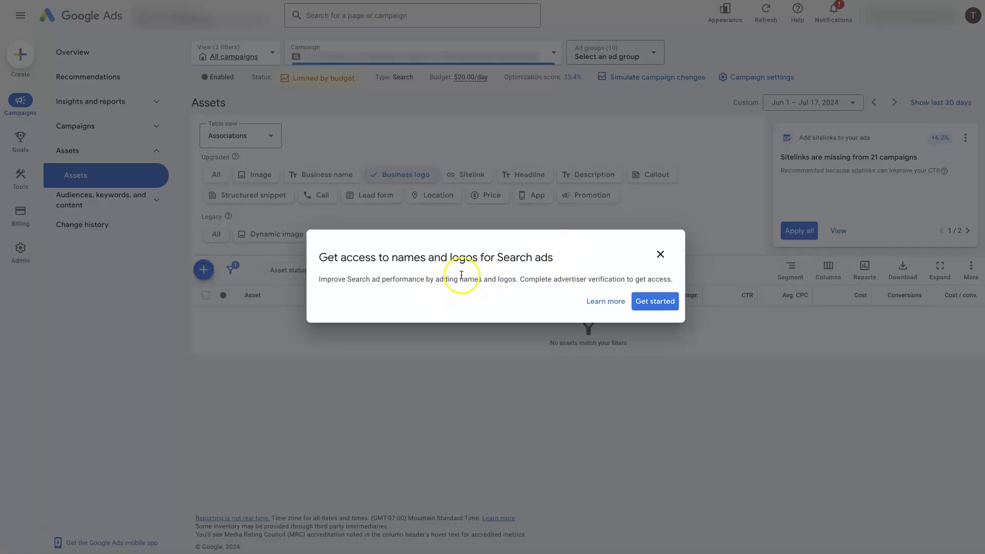
click(524, 281)
drag(524, 281, 622, 283)
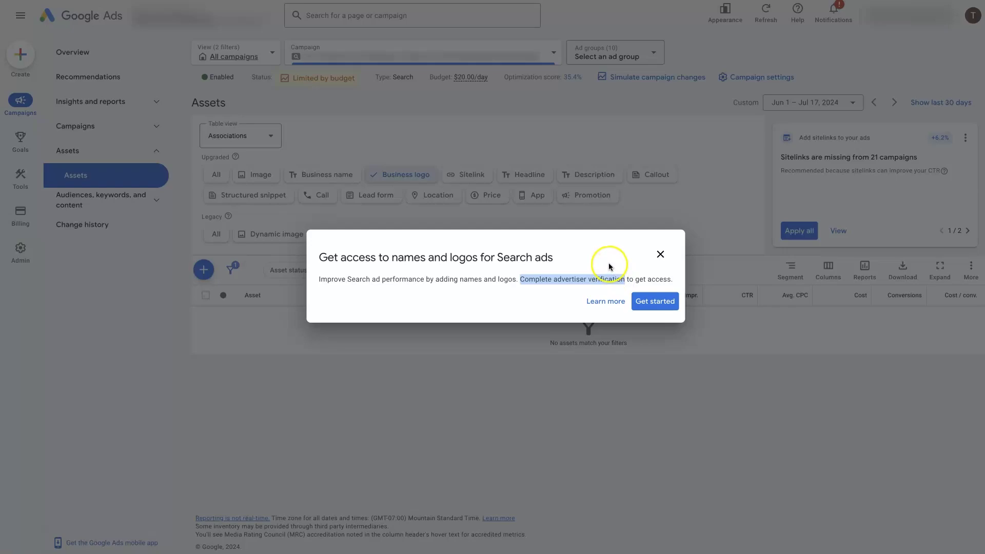
click(661, 254)
click(334, 176)
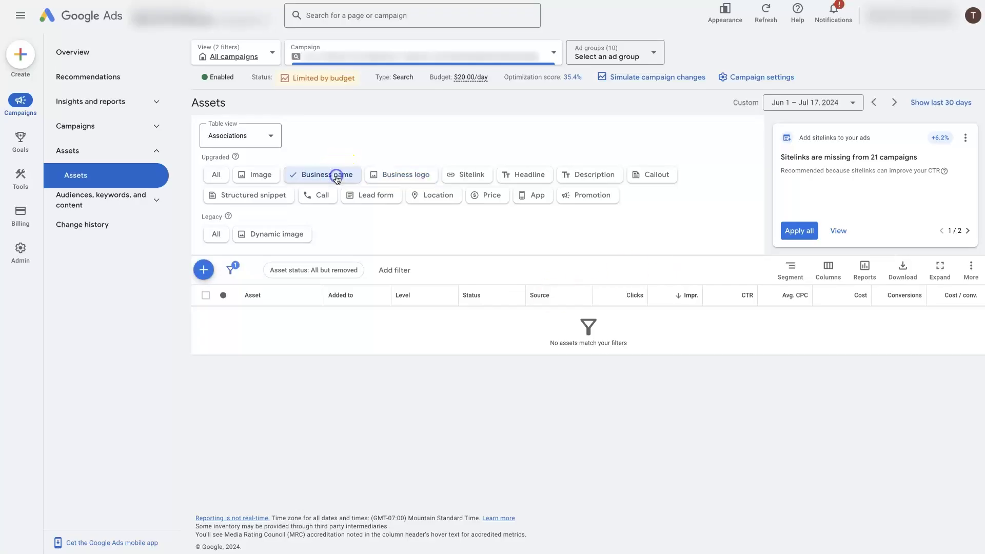
click(403, 175)
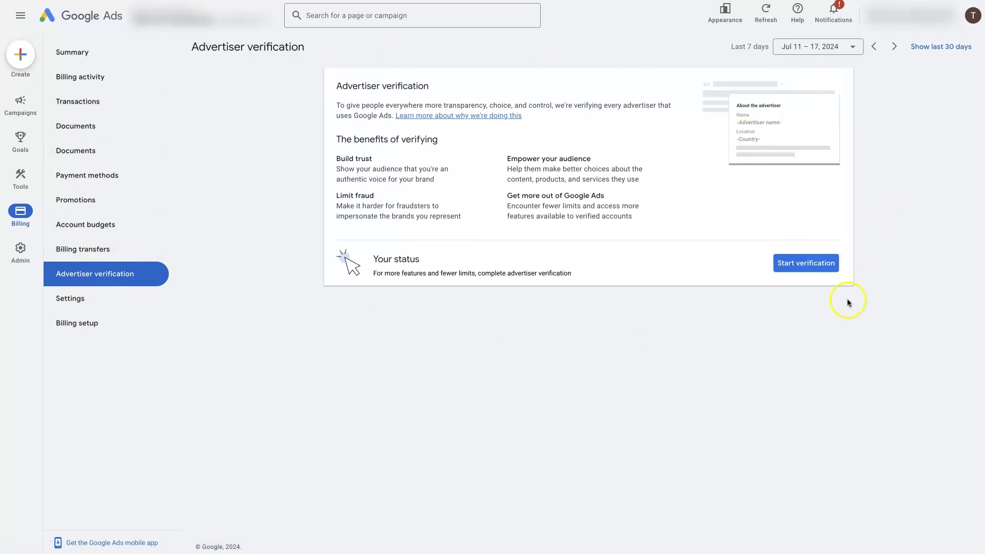
Start verification from the Advertiser verification page to load the business questionnaire.
click(799, 268)
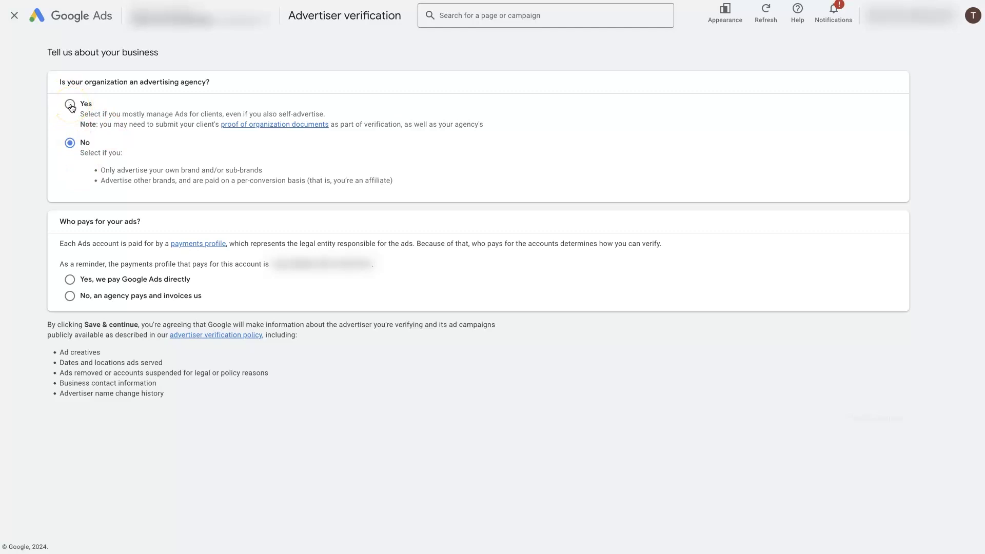
Answer No to being an advertising agency and 'Yes, we pay Google Ads directly'.
click(69, 145)
click(71, 104)
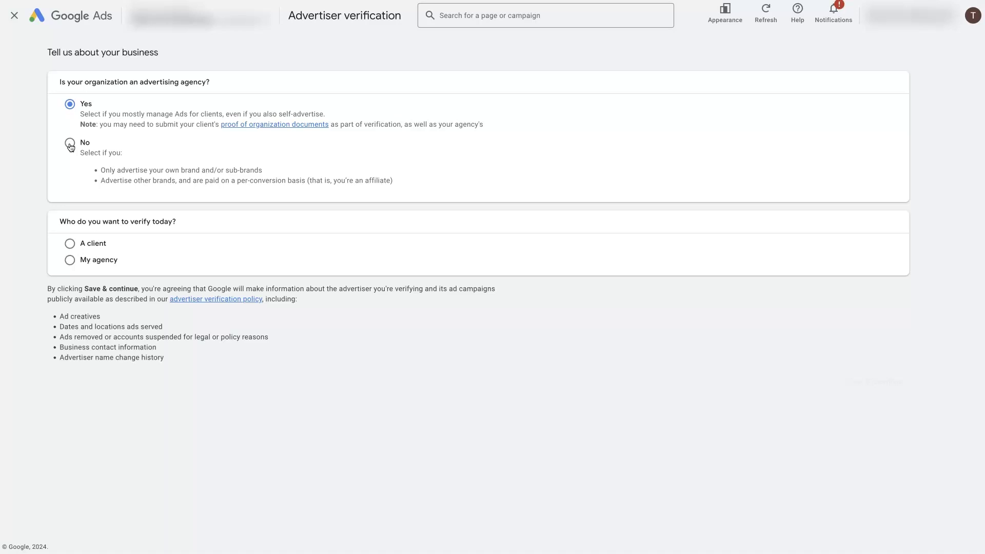
click(69, 143)
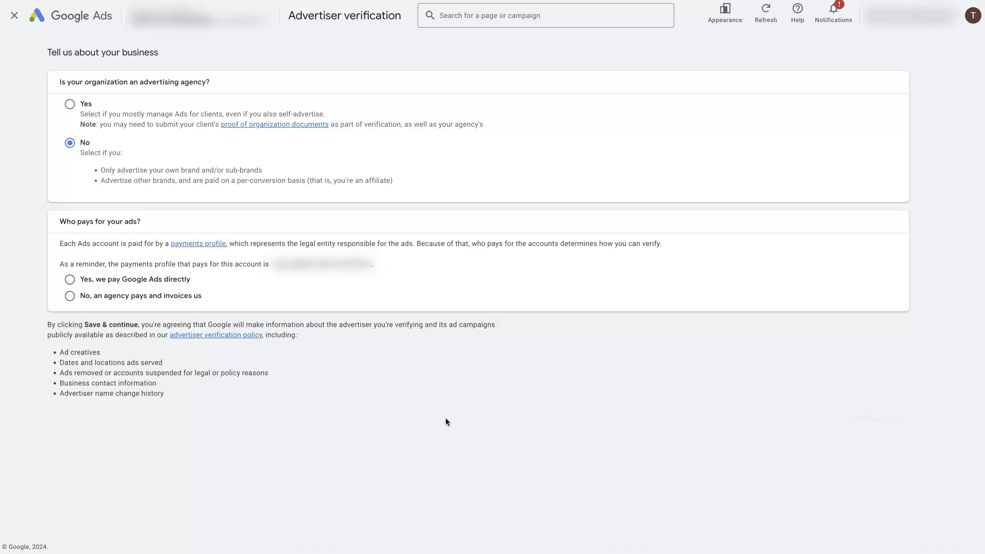
click(69, 280)
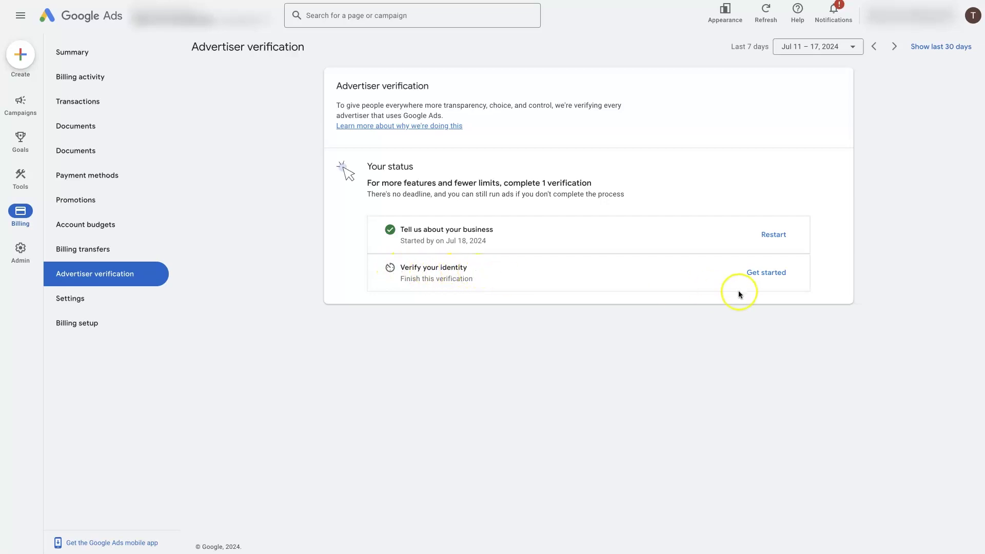
Begin identity verification and review the accepted IDs: Driver License, State ID and Green Card.
click(766, 277)
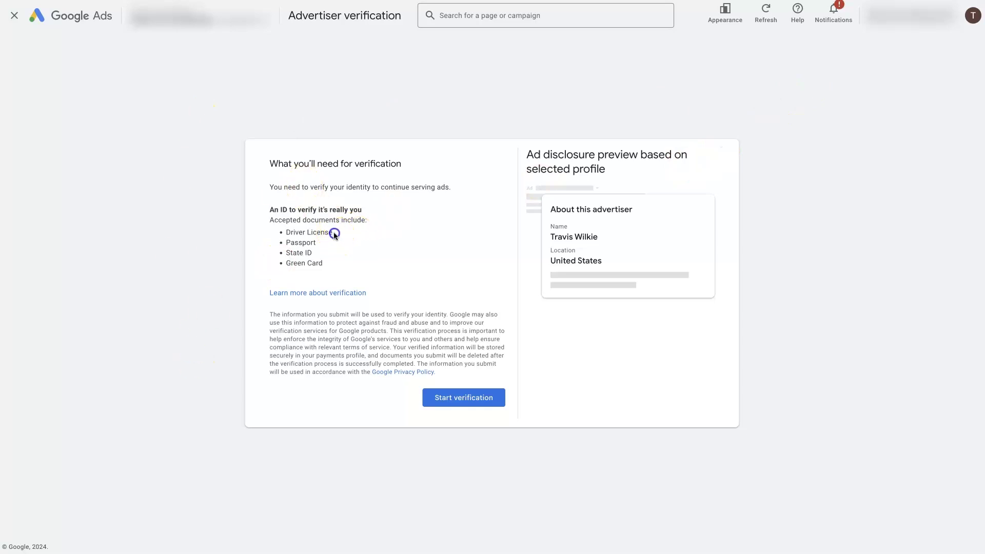
drag(334, 232, 281, 252)
drag(345, 264, 281, 252)
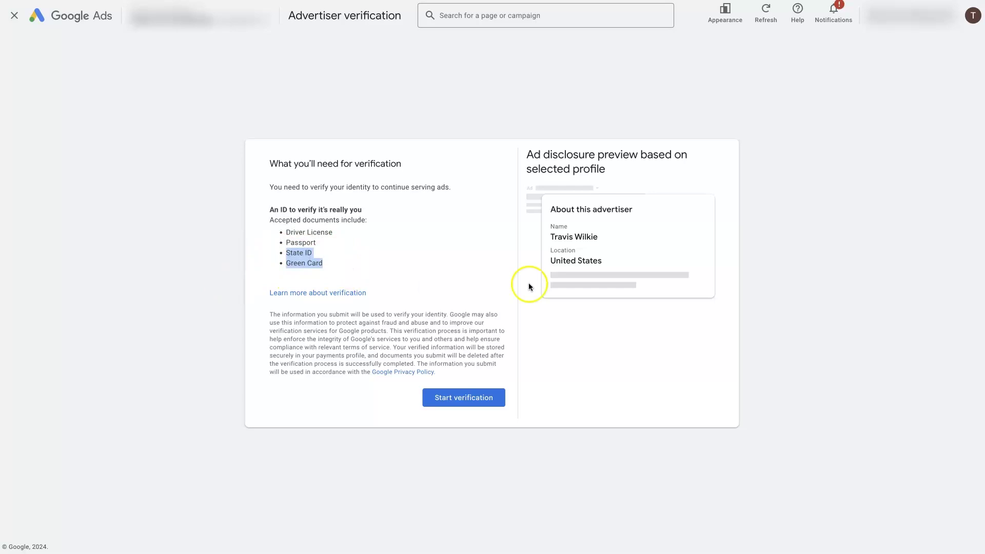
click(386, 244)
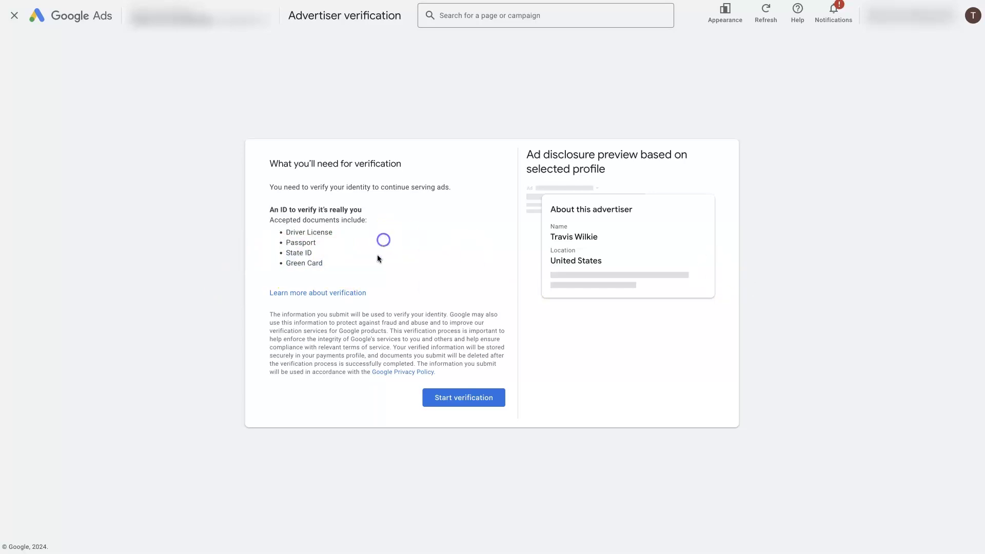
Start the Personal identity form and set the ID type to Driver License.
click(460, 404)
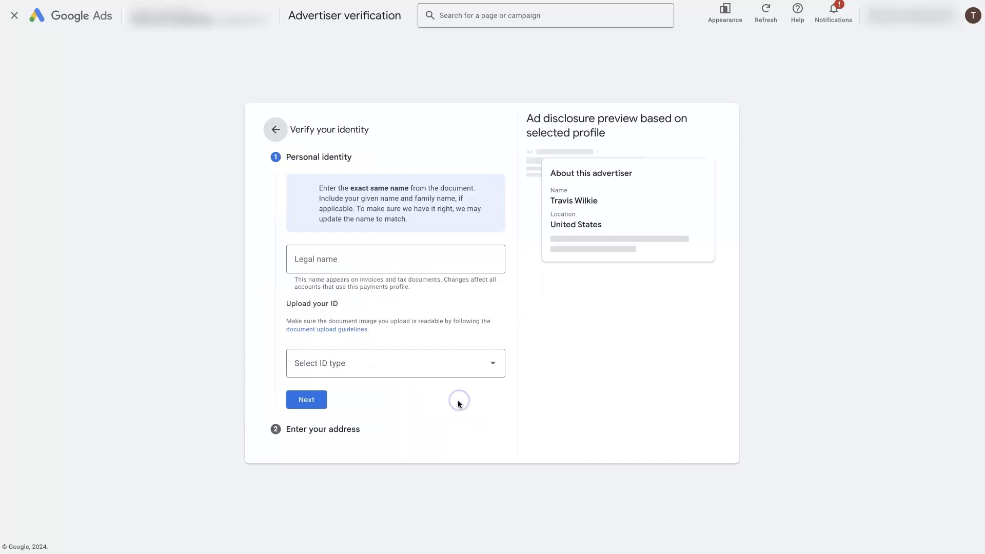
click(430, 267)
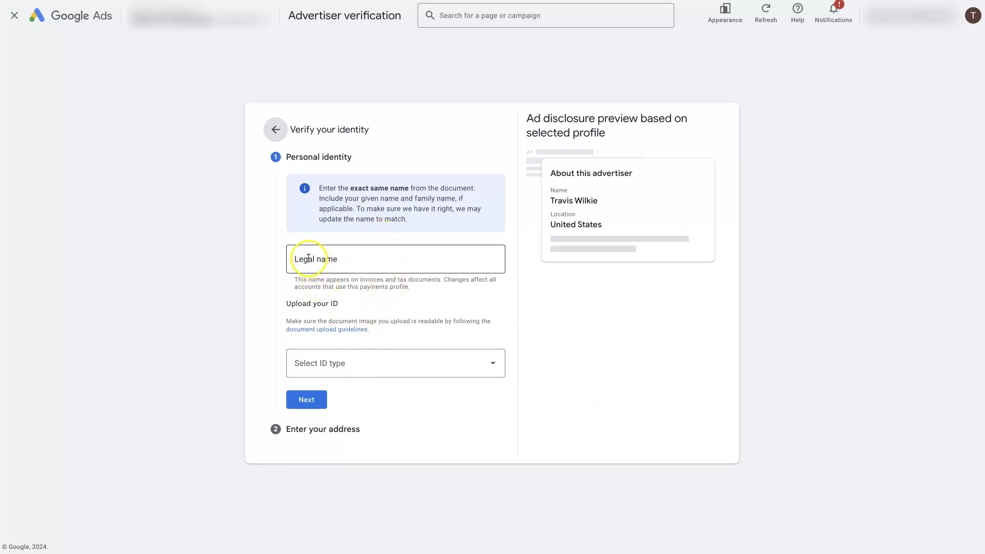
click(377, 368)
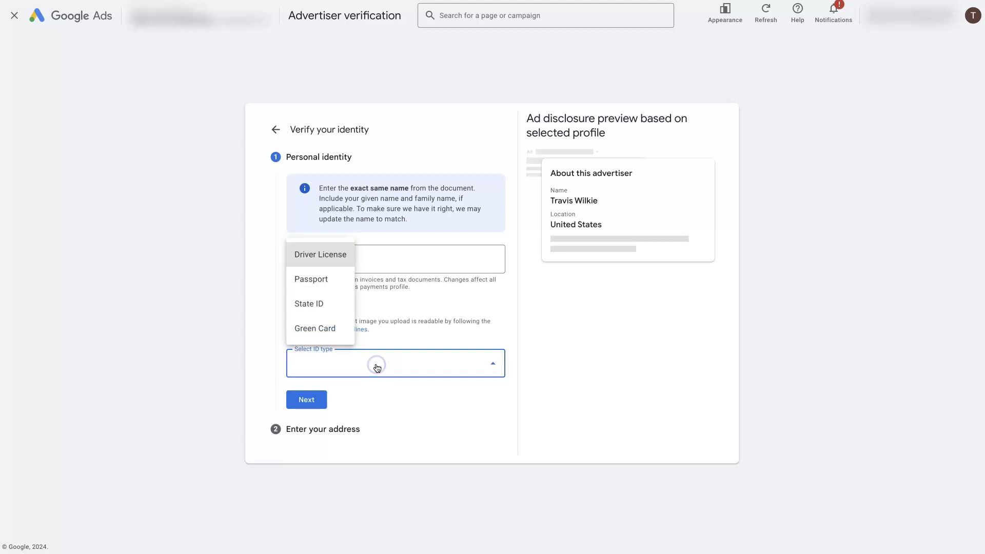
click(315, 258)
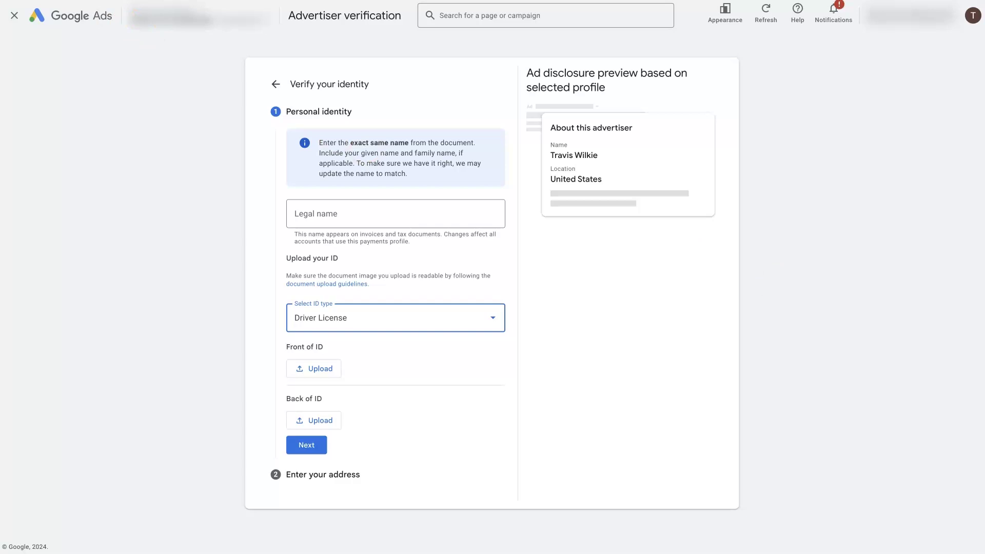
Leave advertiser verification, filter assets to business logos, and open the Ace Roofing search ad.
click(14, 16)
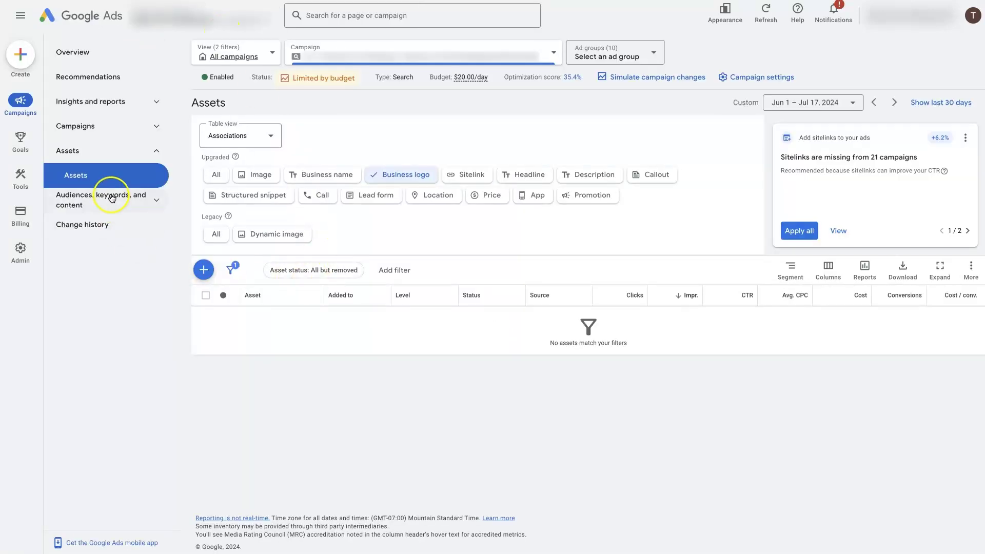
click(399, 180)
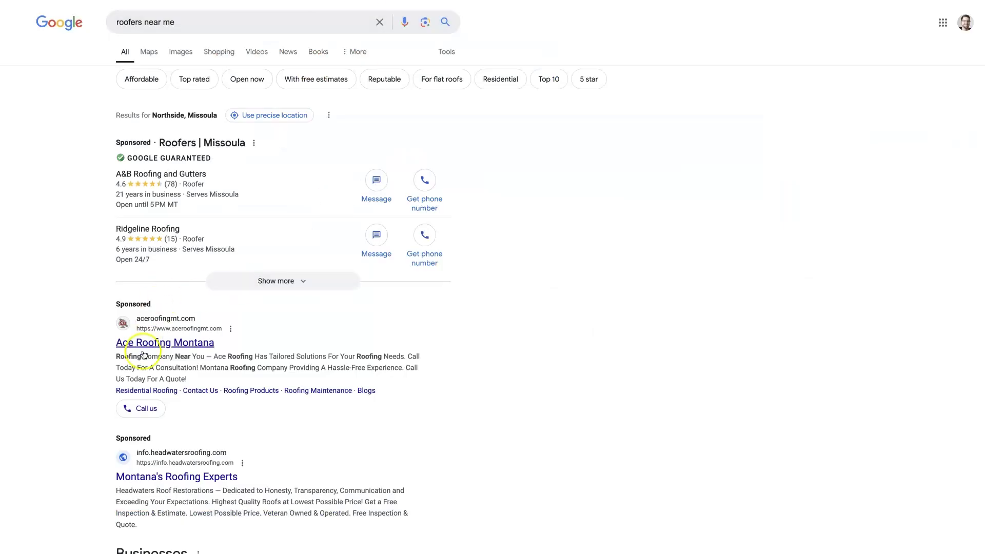
click(144, 332)
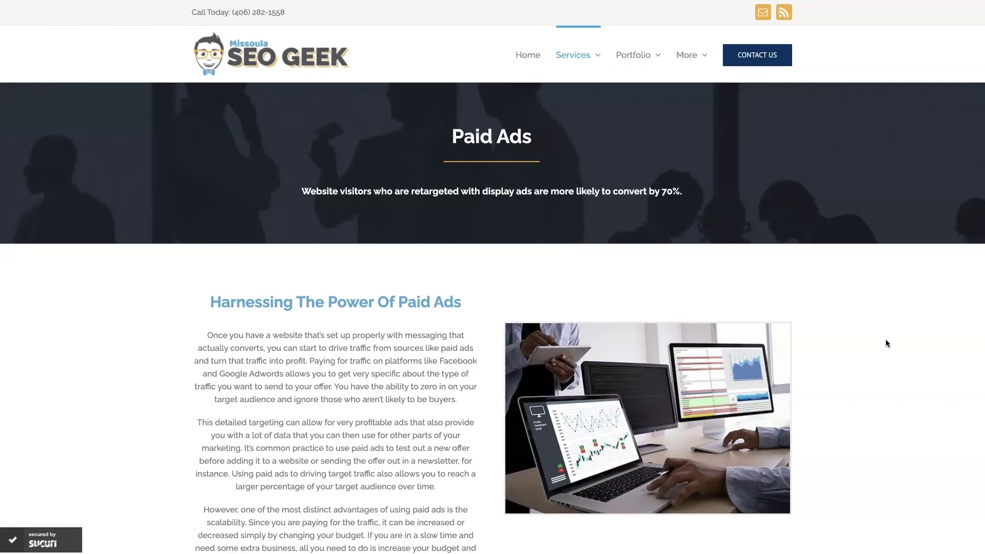
scroll(872, 380, down, 20)
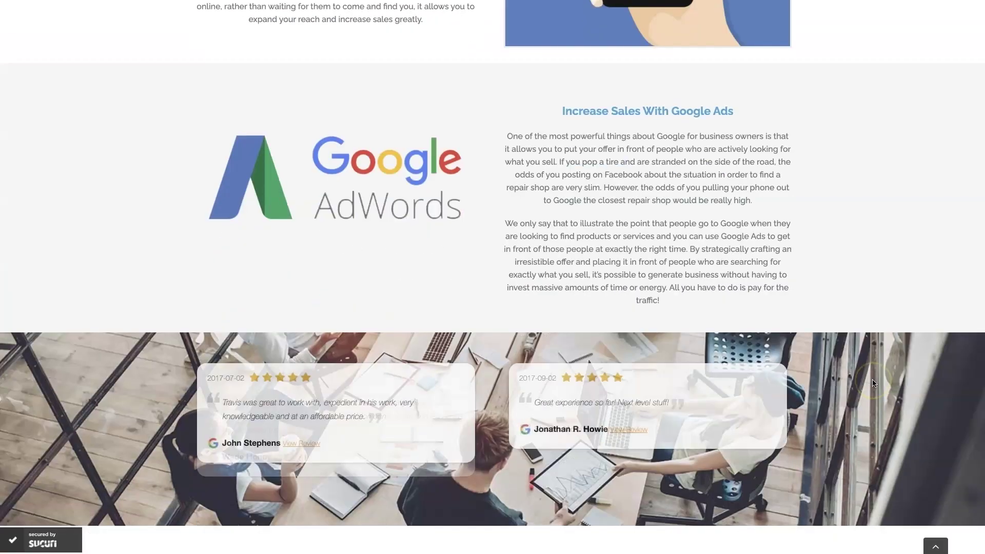
scroll(873, 382, down, 1)
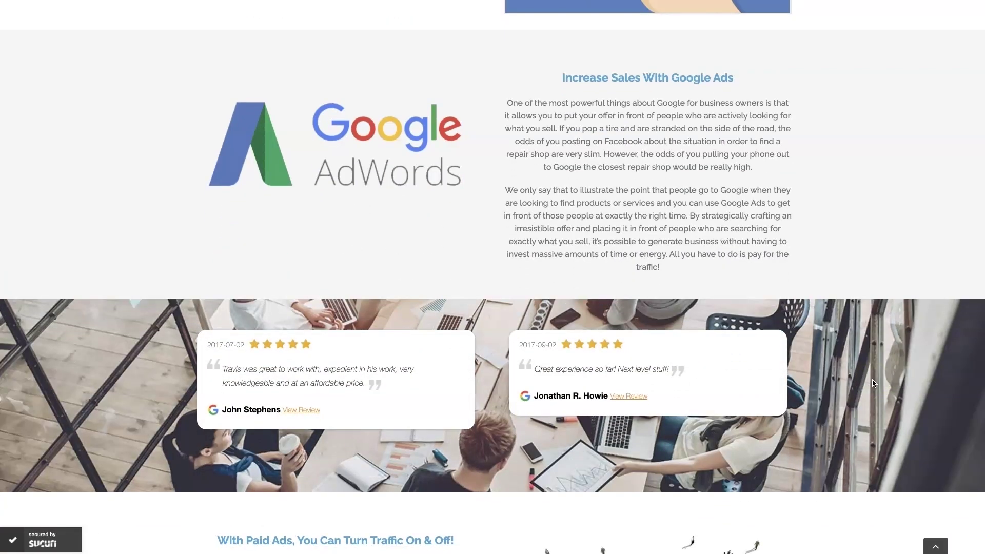
scroll(874, 383, up, 1)
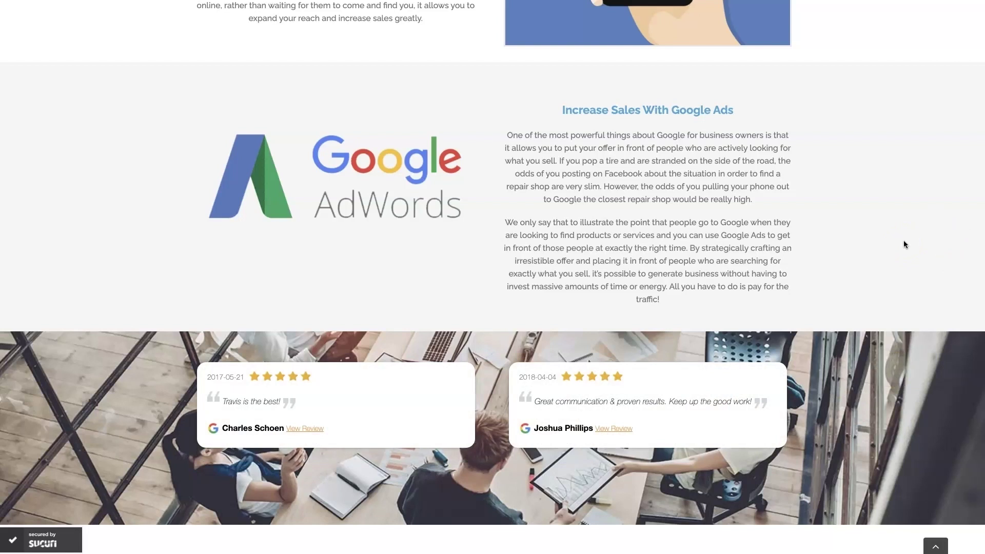
key(Home)
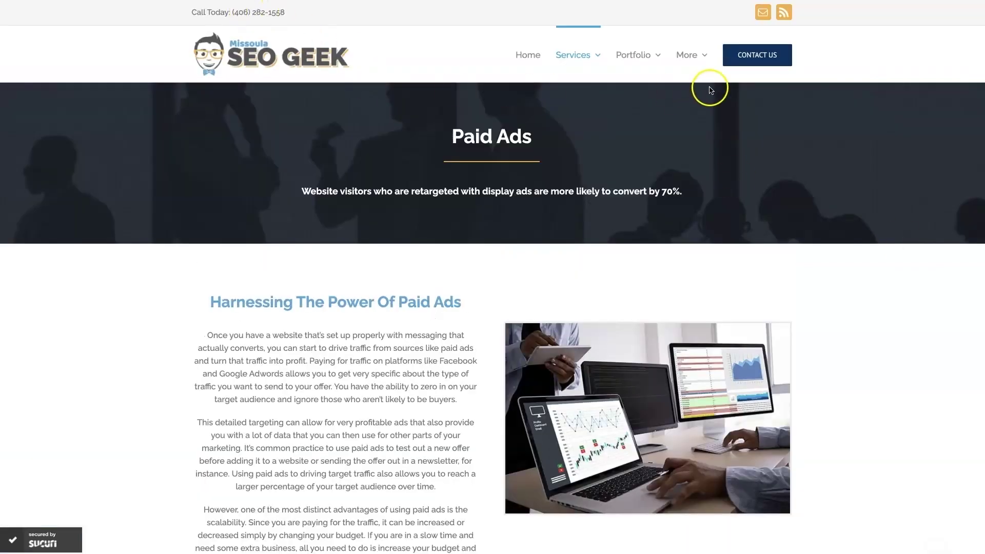